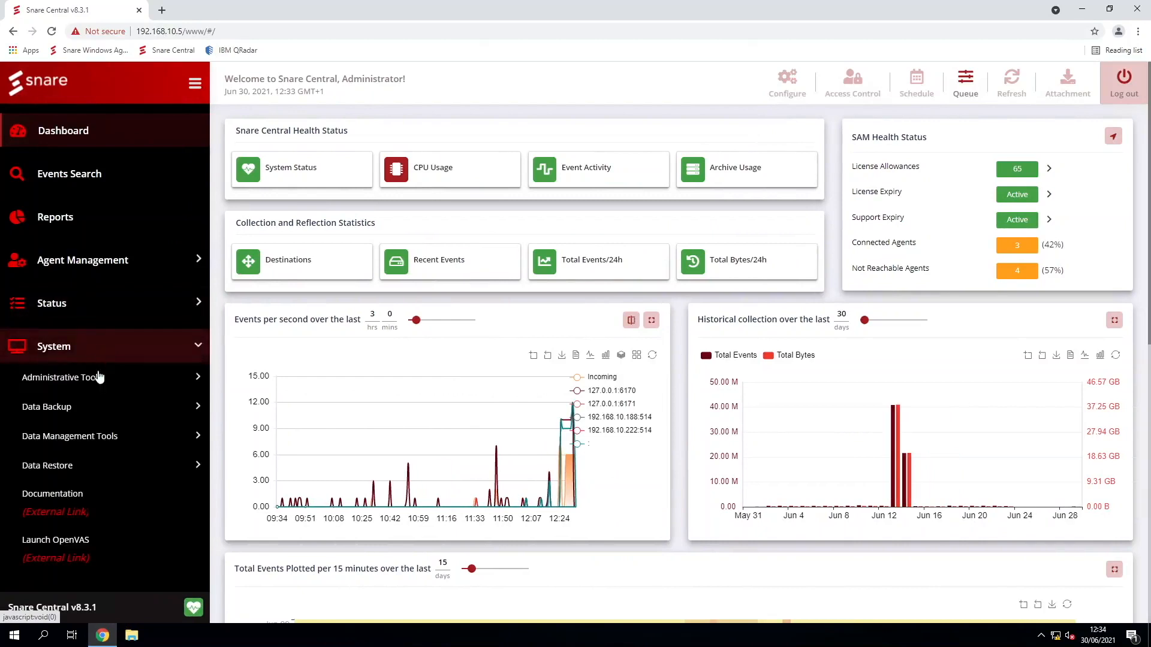
Open the settings of the Configure Collector/Reflector administrative tool and go to Destination #3
{"action": "left_click", "coordinate": [94, 384]}
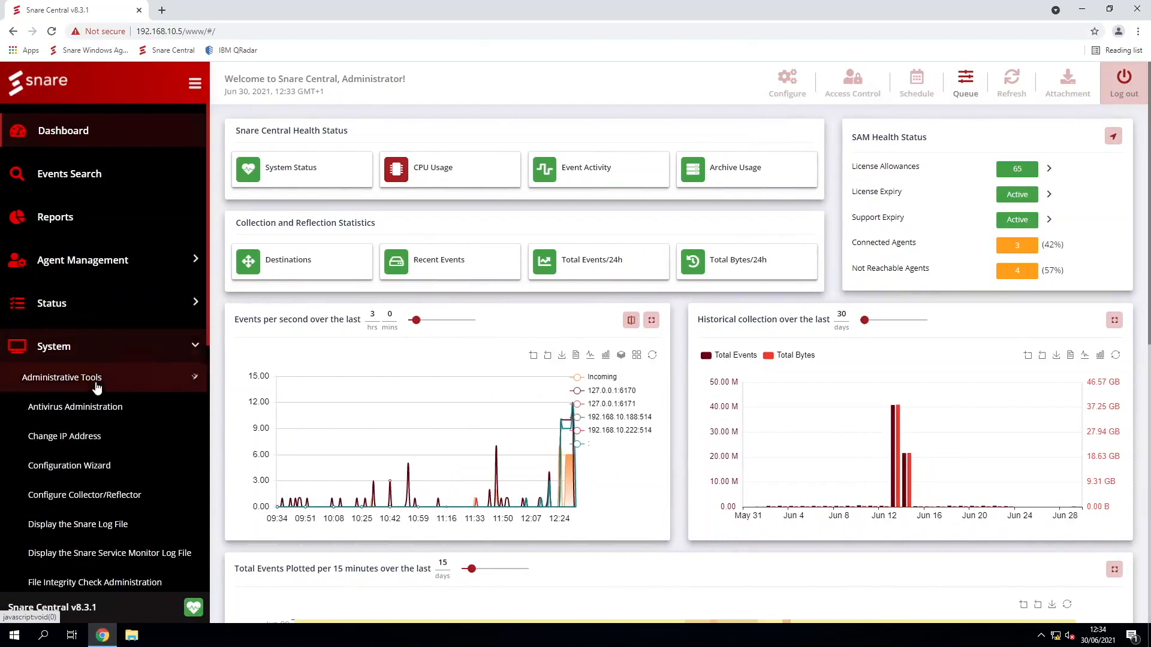
{"action": "left_click", "coordinate": [106, 497]}
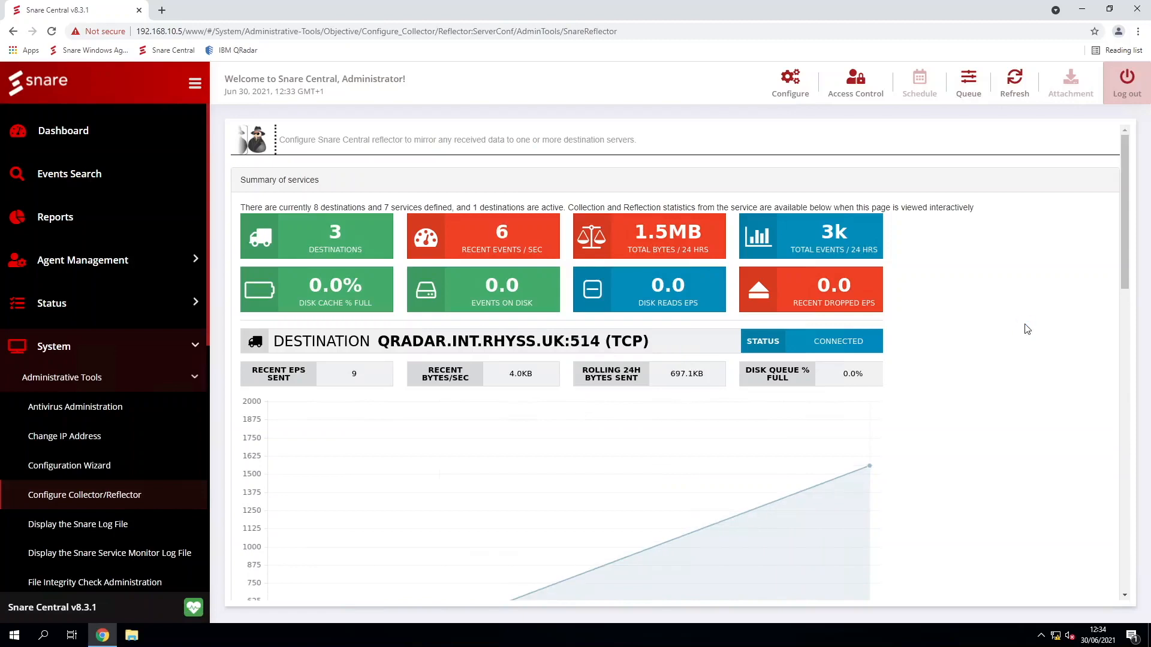
{"action": "left_click", "coordinate": [791, 90]}
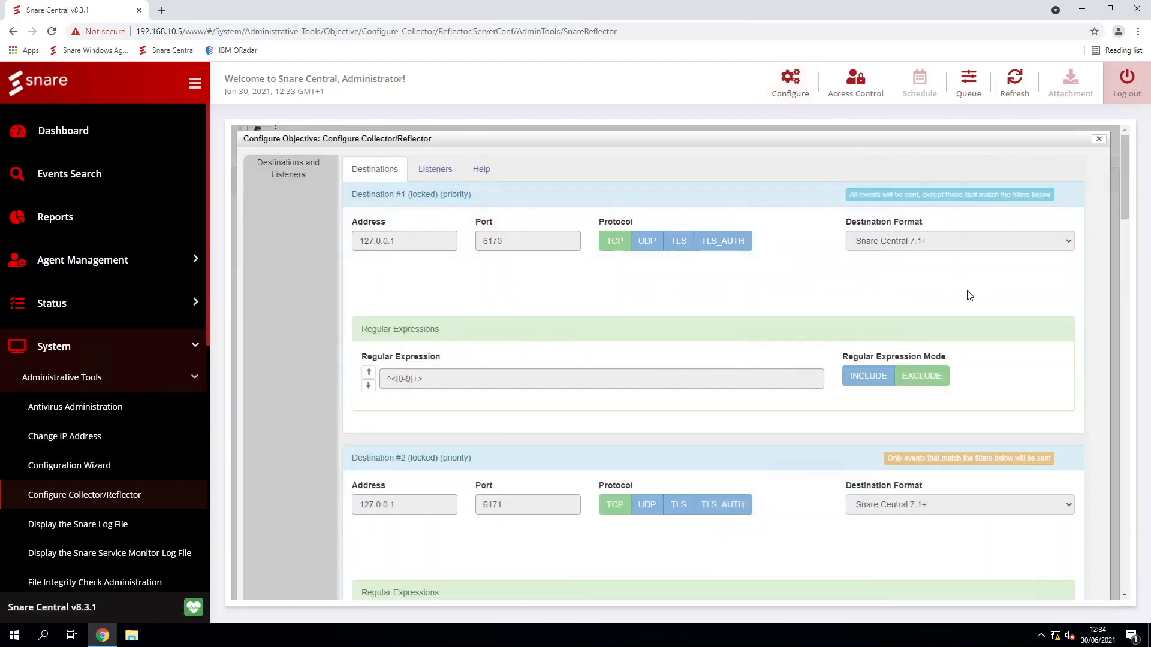
{"action": "scroll", "coordinate": [970, 295], "scroll_direction": "down", "scroll_amount": 1}
{"action": "scroll", "coordinate": [969, 295], "scroll_direction": "down", "scroll_amount": 5}
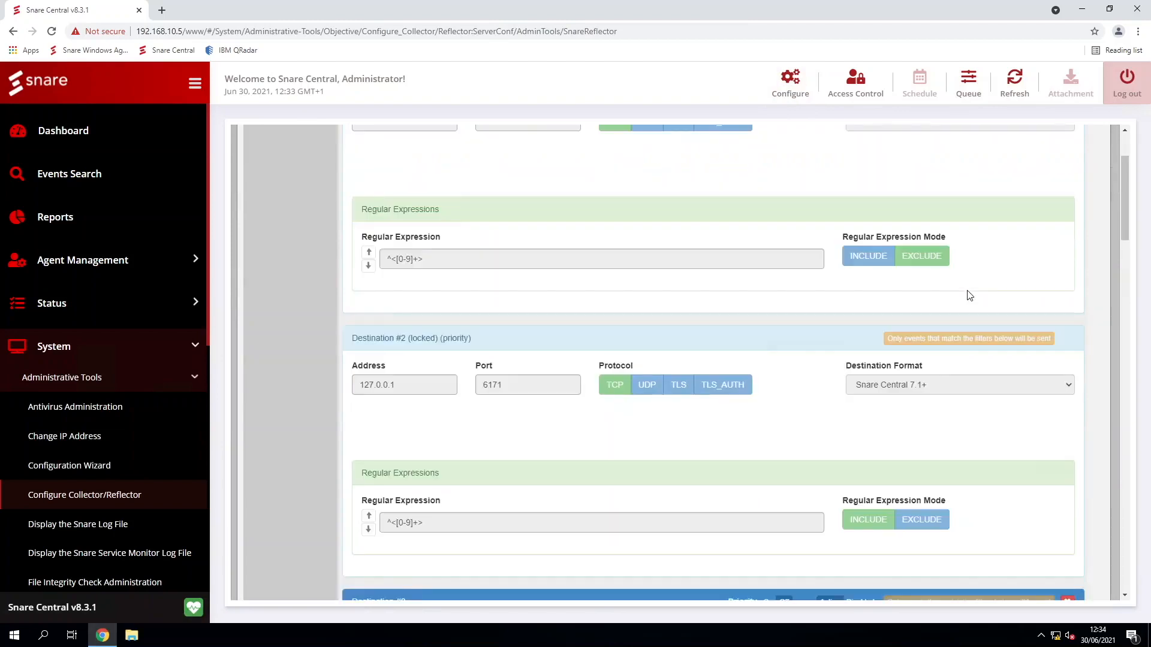
{"action": "scroll", "coordinate": [969, 295], "scroll_direction": "down", "scroll_amount": 2}
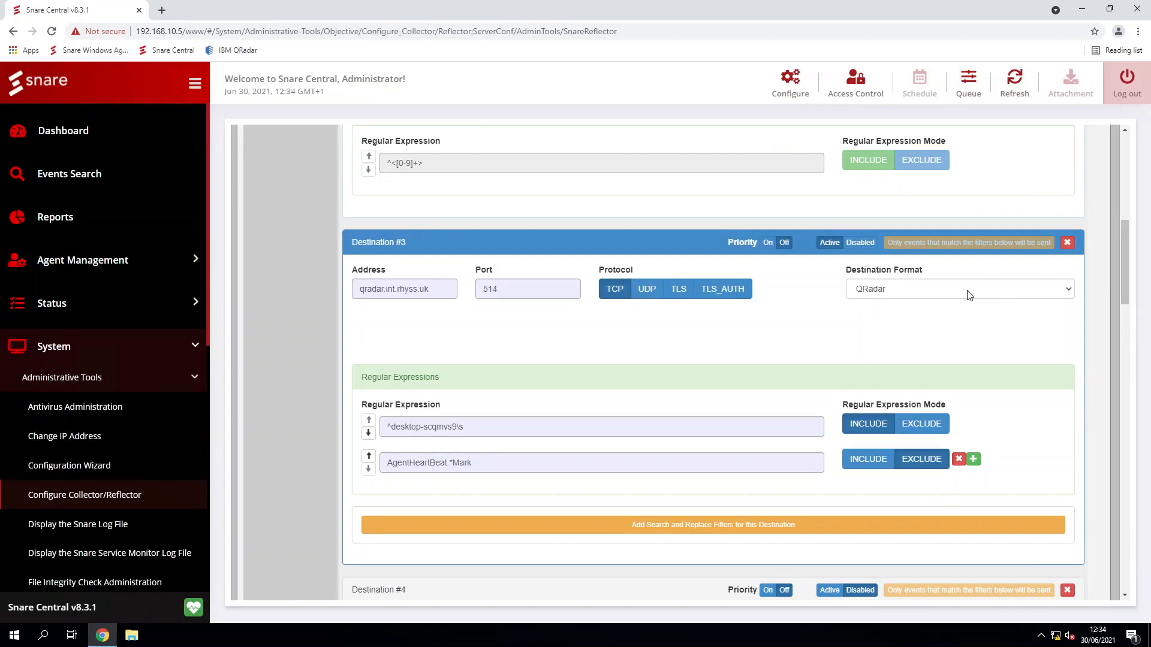
Review the address, port and available destination formats of Destination #3, keeping the QRadar format
{"action": "left_click", "coordinate": [449, 289]}
{"action": "left_click", "coordinate": [533, 286]}
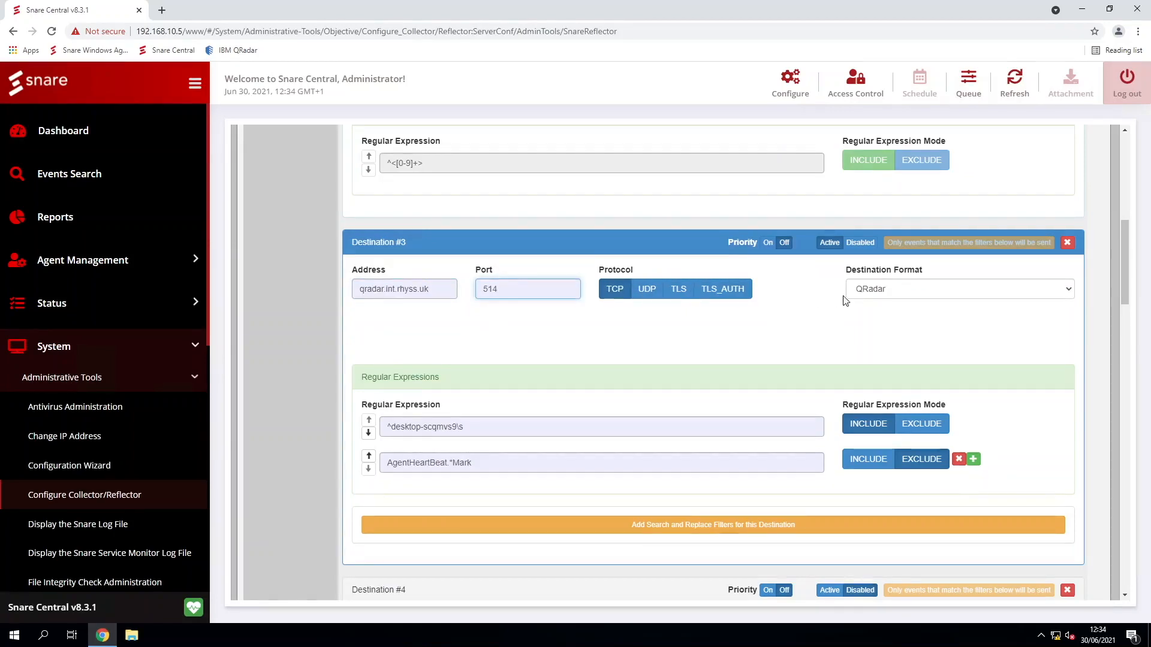
{"action": "left_click", "coordinate": [908, 292]}
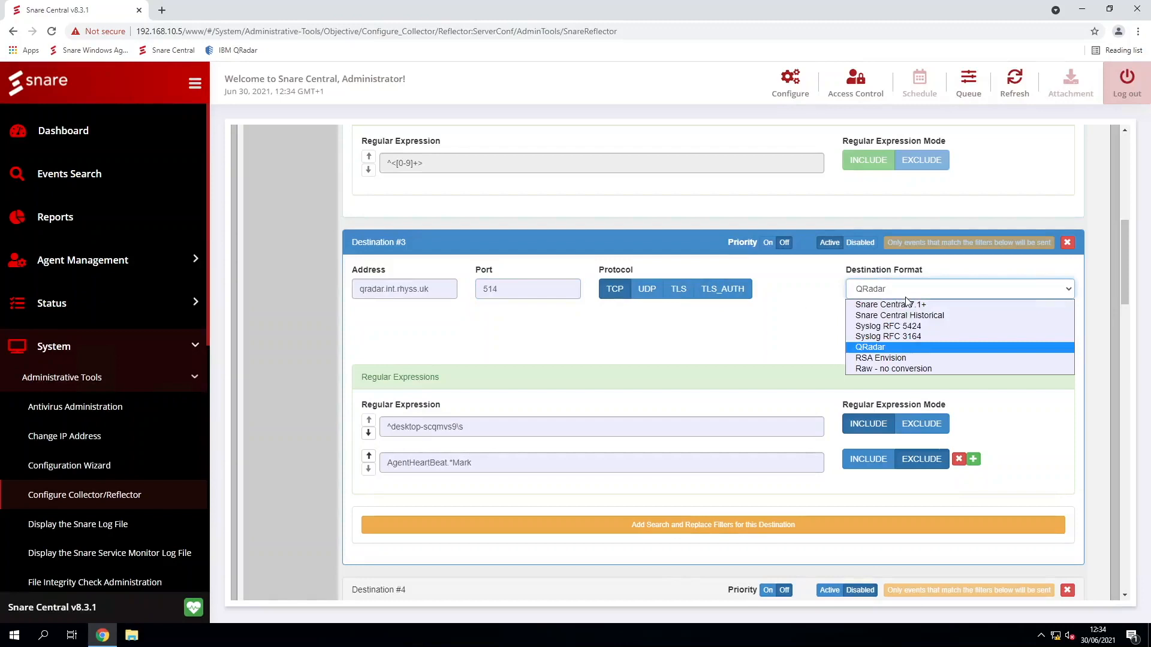
{"action": "left_click", "coordinate": [906, 298]}
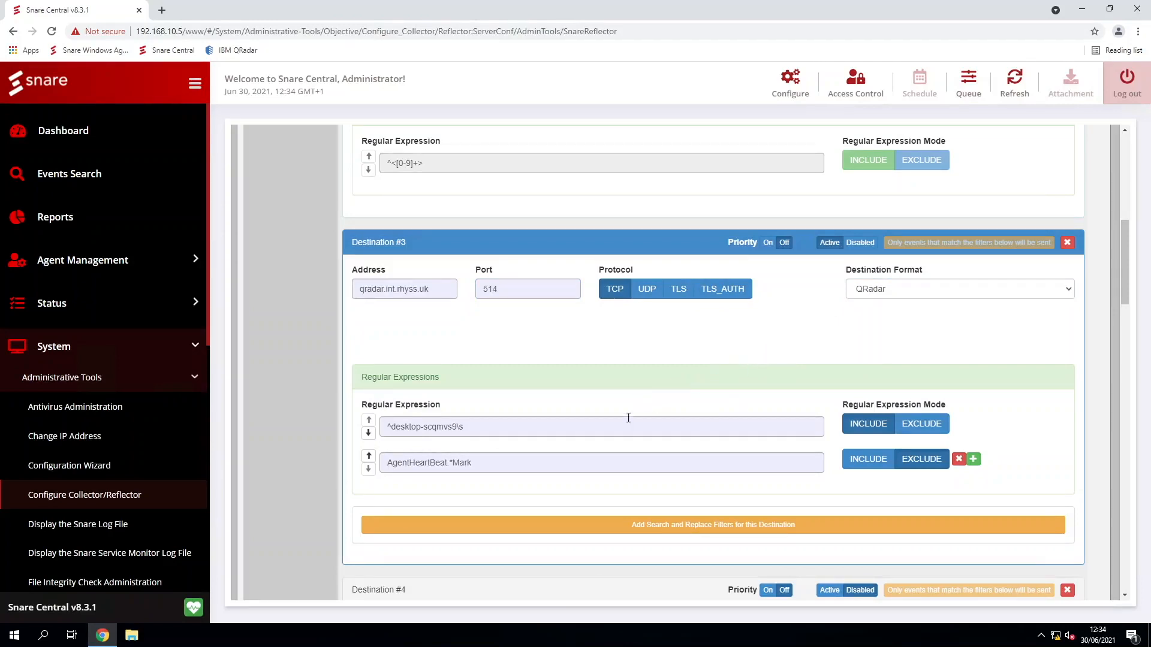
Examine the include and exclude regular expressions that filter the events sent to Destination #3
{"action": "left_click", "coordinate": [608, 465]}
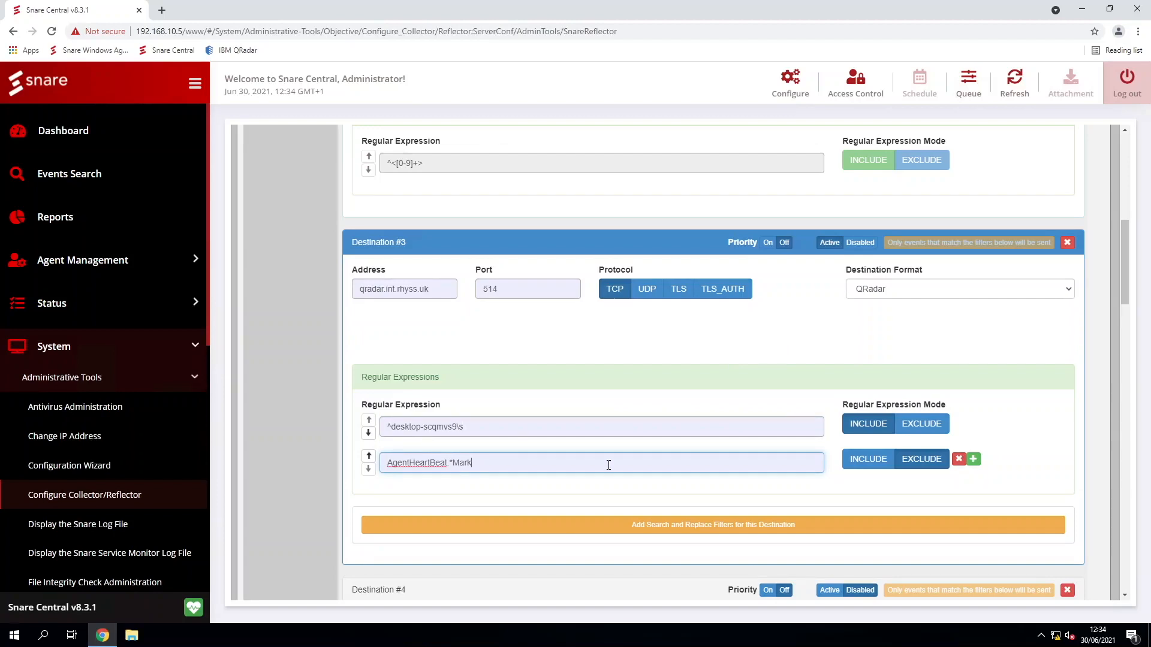
{"action": "left_click", "coordinate": [617, 430]}
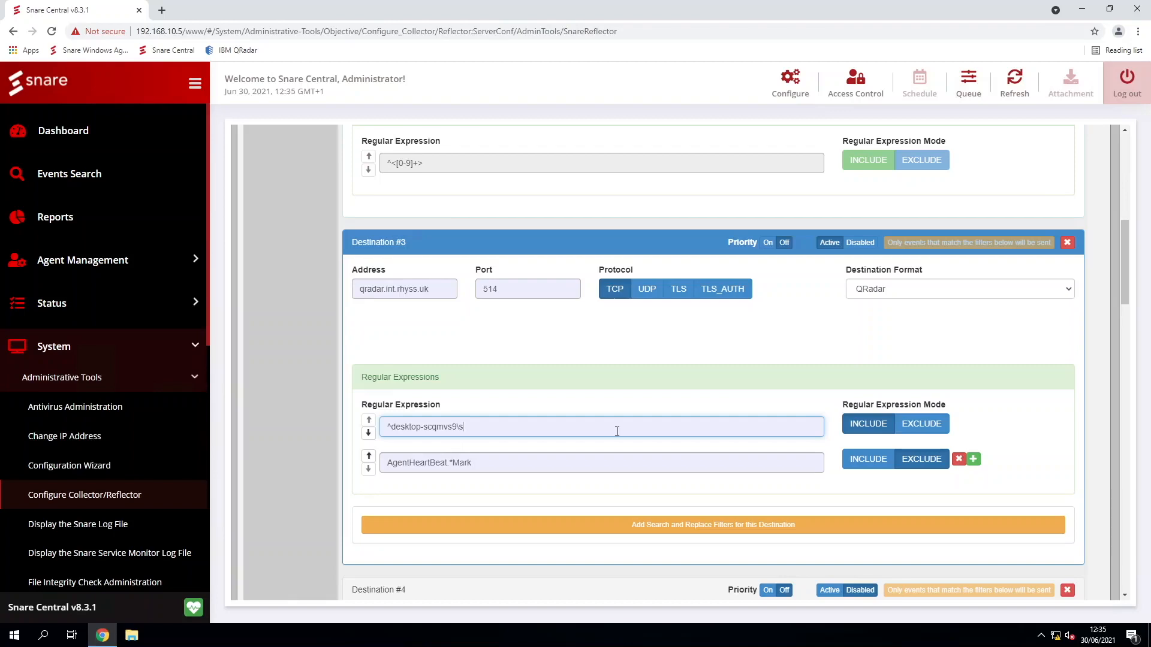
{"action": "left_click", "coordinate": [659, 465]}
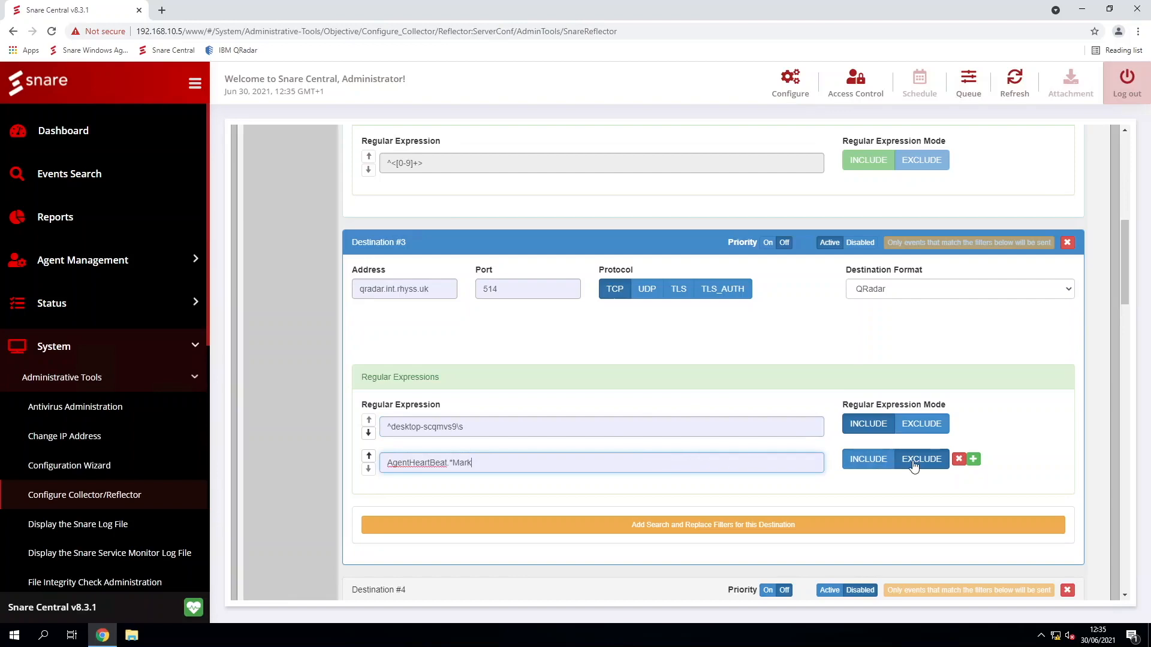
{"action": "left_click_drag", "start_coordinate": [673, 462], "coordinate": [296, 450]}
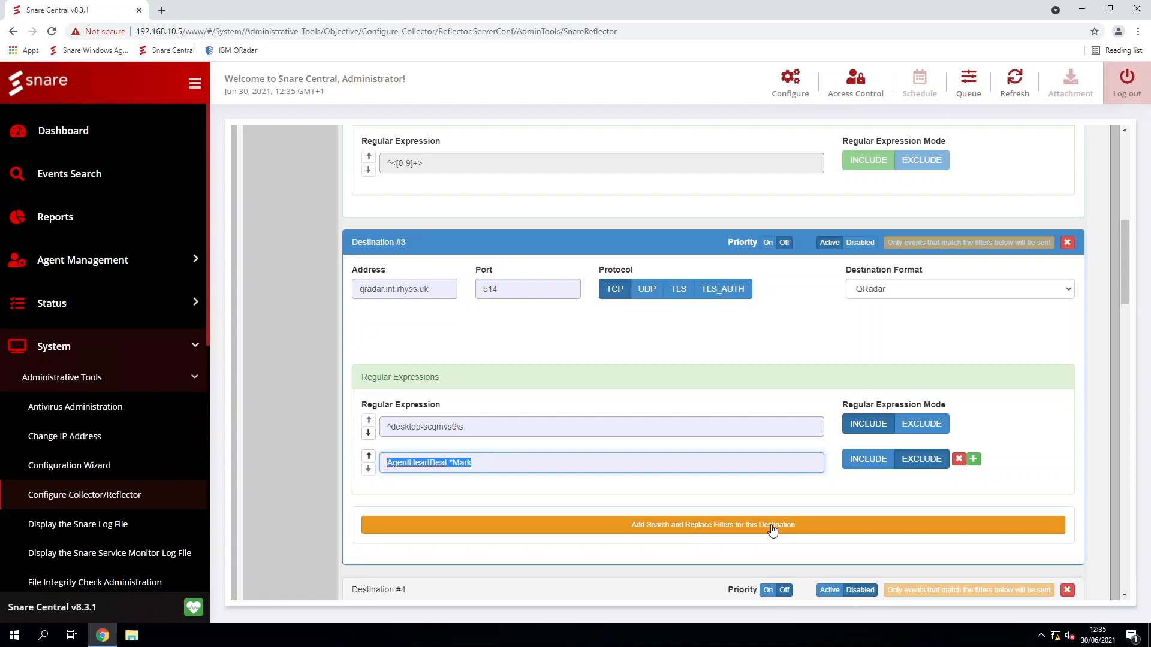
{"action": "left_click", "coordinate": [765, 465]}
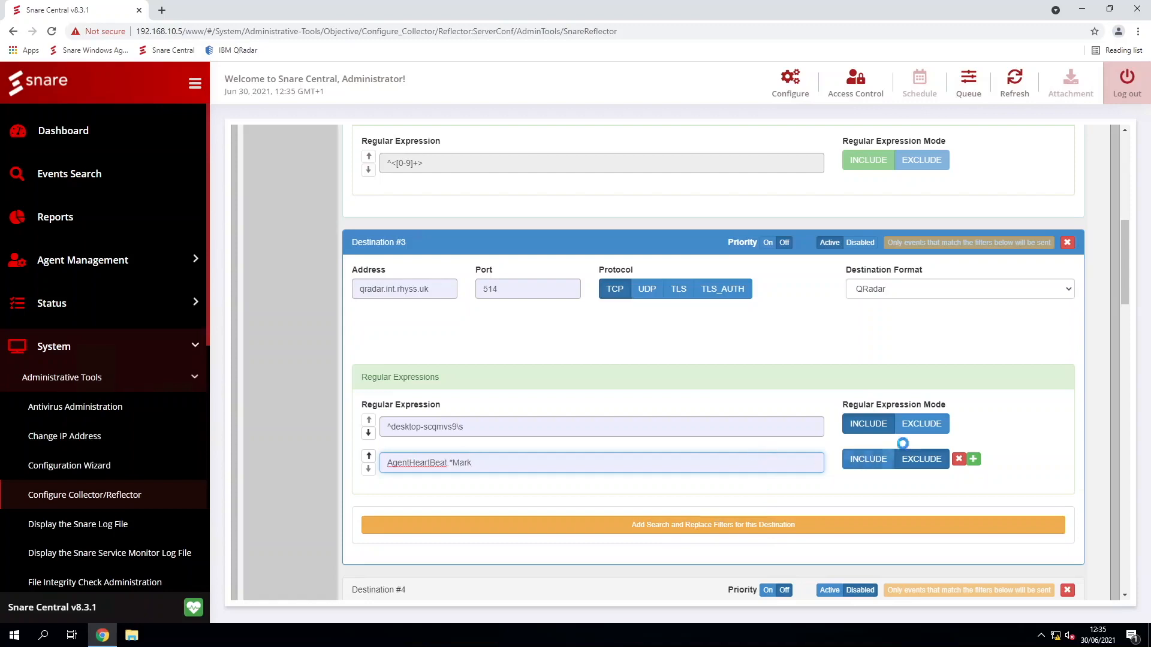
Add another regular expression row to Destination #3 and move it to the start of the filter order
{"action": "left_click", "coordinate": [973, 460]}
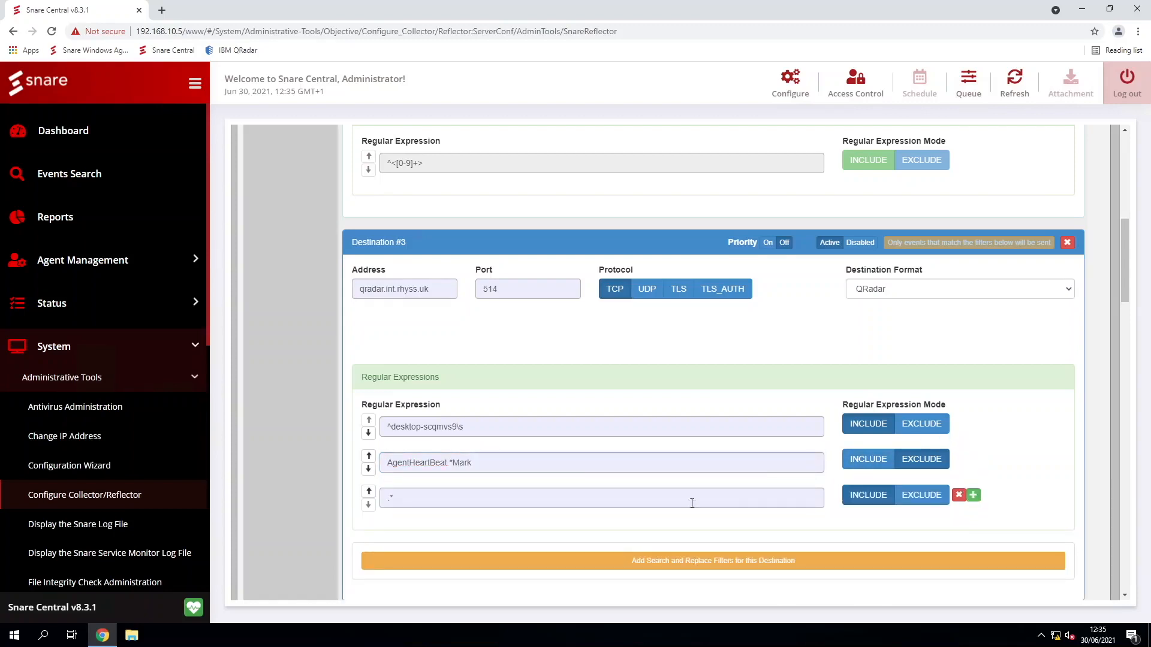
{"action": "left_click", "coordinate": [368, 492]}
{"action": "left_click", "coordinate": [369, 456]}
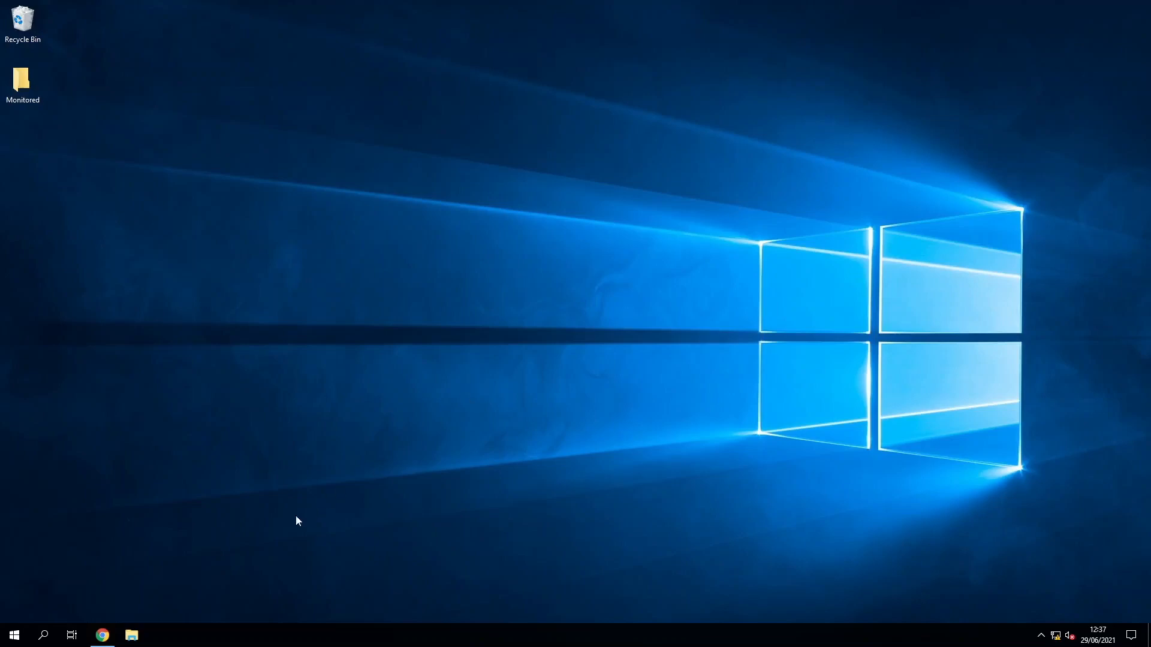
Switch to the Snare Enterprise Agent for Windows in Chrome and check its destination and connection status under Latest Events
{"action": "left_click", "coordinate": [103, 634]}
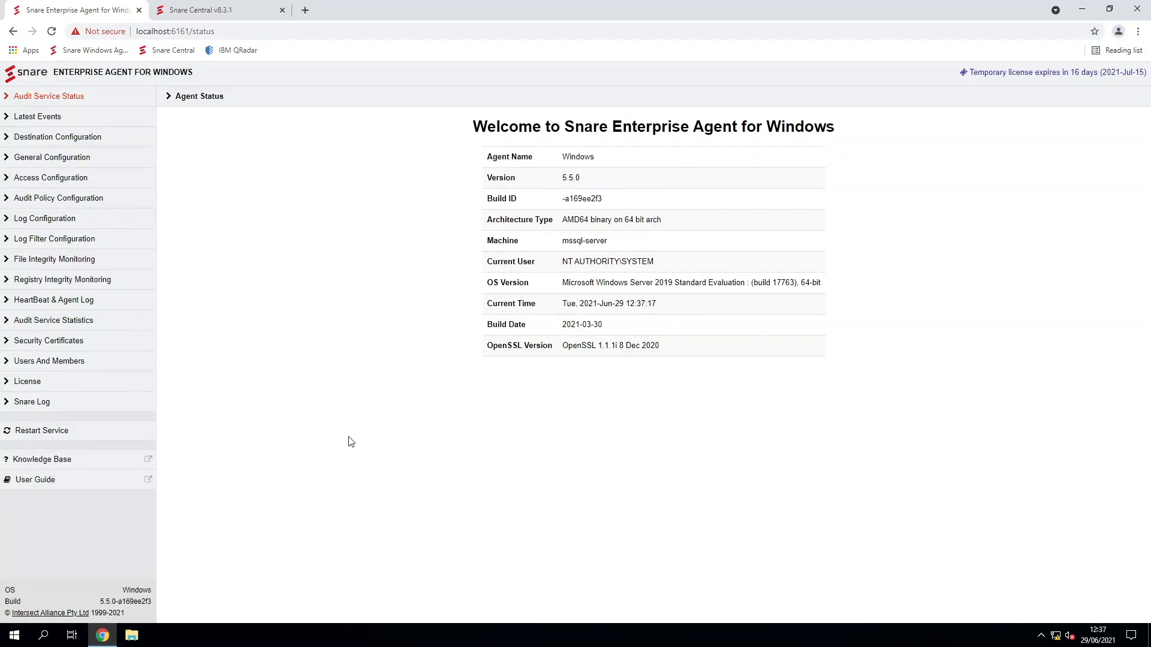
{"action": "left_click", "coordinate": [119, 123]}
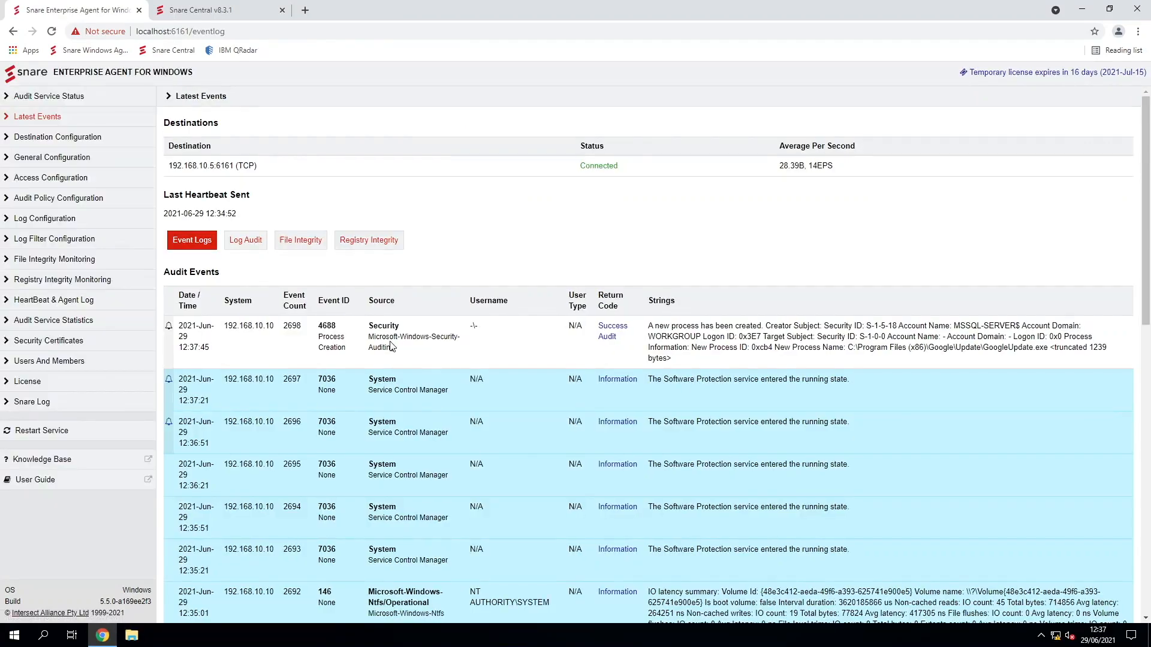
{"action": "left_click_drag", "start_coordinate": [208, 166], "coordinate": [243, 167]}
{"action": "left_click_drag", "start_coordinate": [586, 167], "coordinate": [608, 166]}
{"action": "left_click", "coordinate": [674, 251]}
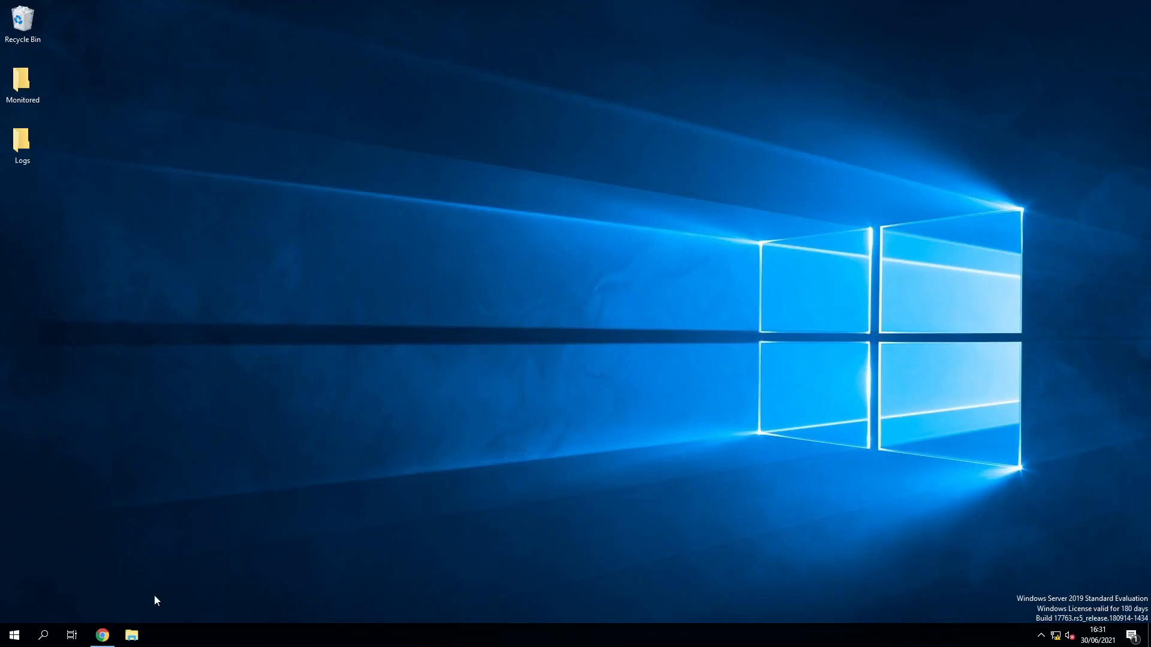
Open the Windows agent's log configuration and examine the monitored directory, matching files and log errors
{"action": "left_click", "coordinate": [103, 635]}
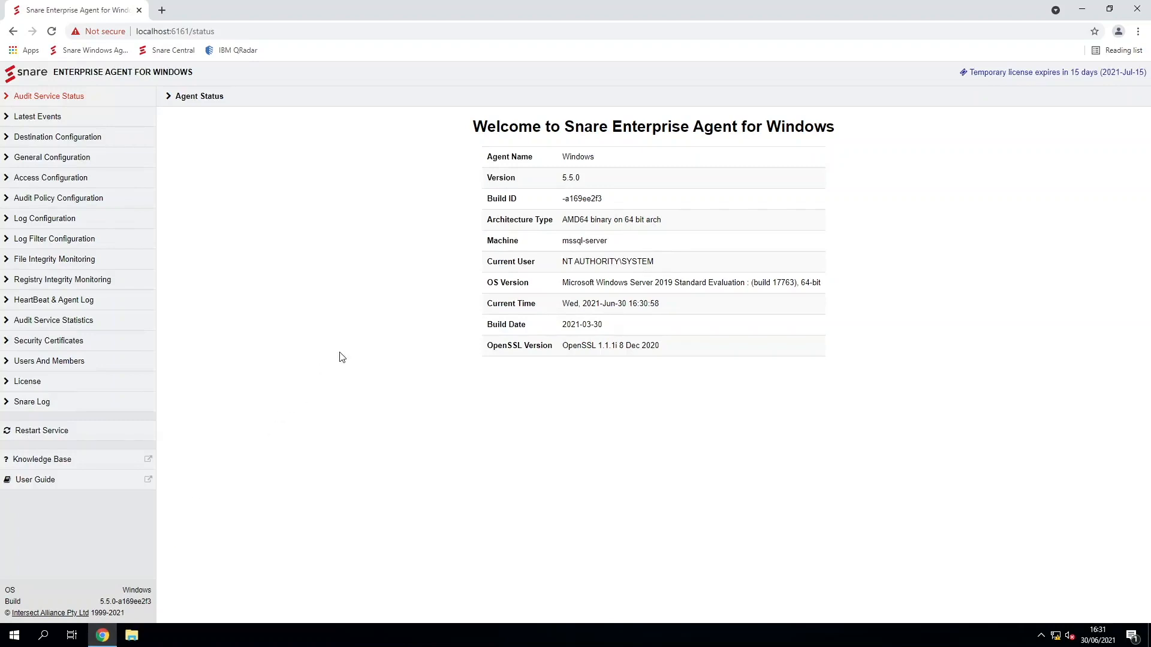
{"action": "left_click", "coordinate": [67, 221]}
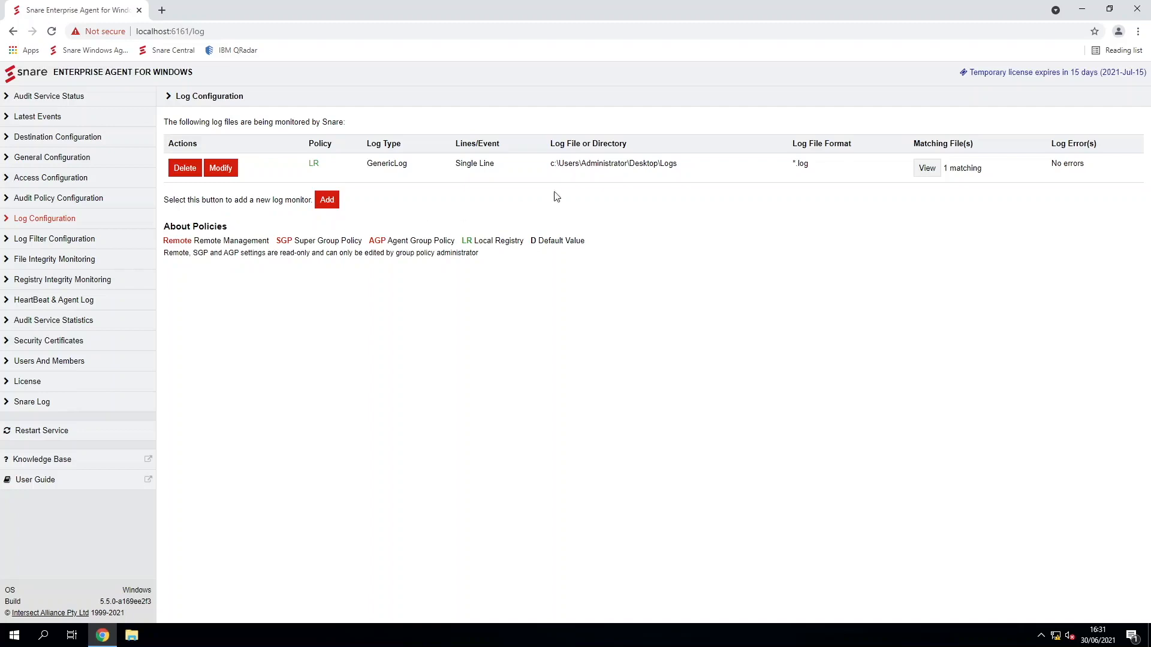
{"action": "left_click_drag", "start_coordinate": [627, 164], "coordinate": [661, 163]}
{"action": "left_click", "coordinate": [753, 205]}
{"action": "left_click_drag", "start_coordinate": [946, 166], "coordinate": [986, 175]}
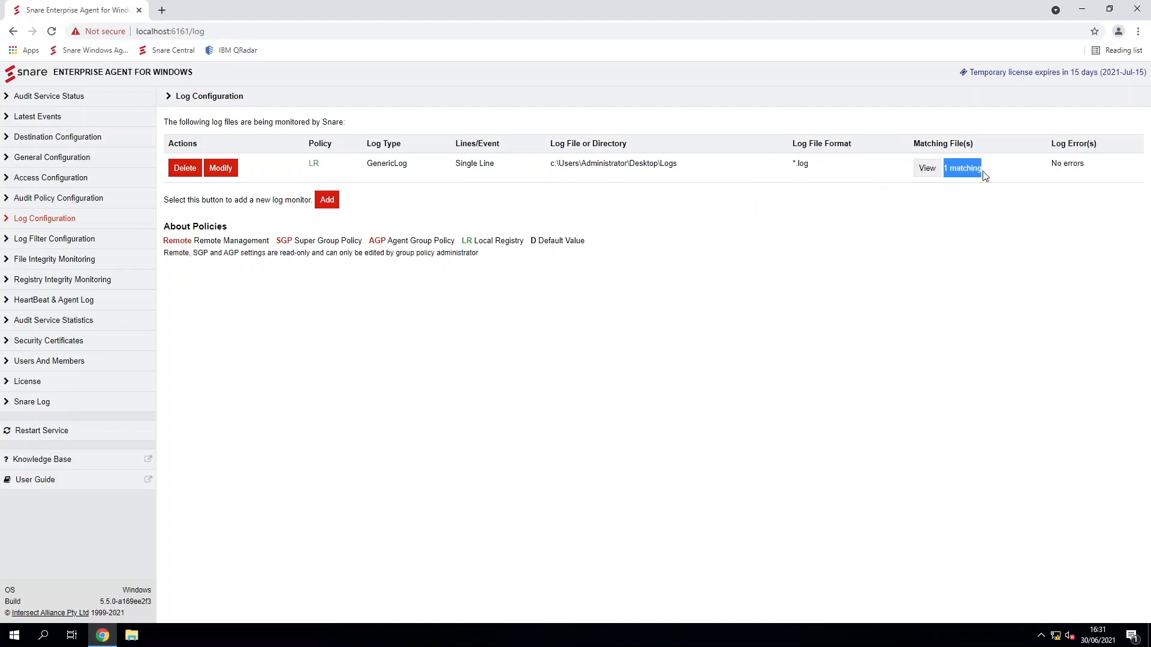
{"action": "left_click", "coordinate": [998, 209]}
{"action": "left_click_drag", "start_coordinate": [1056, 163], "coordinate": [1086, 179]}
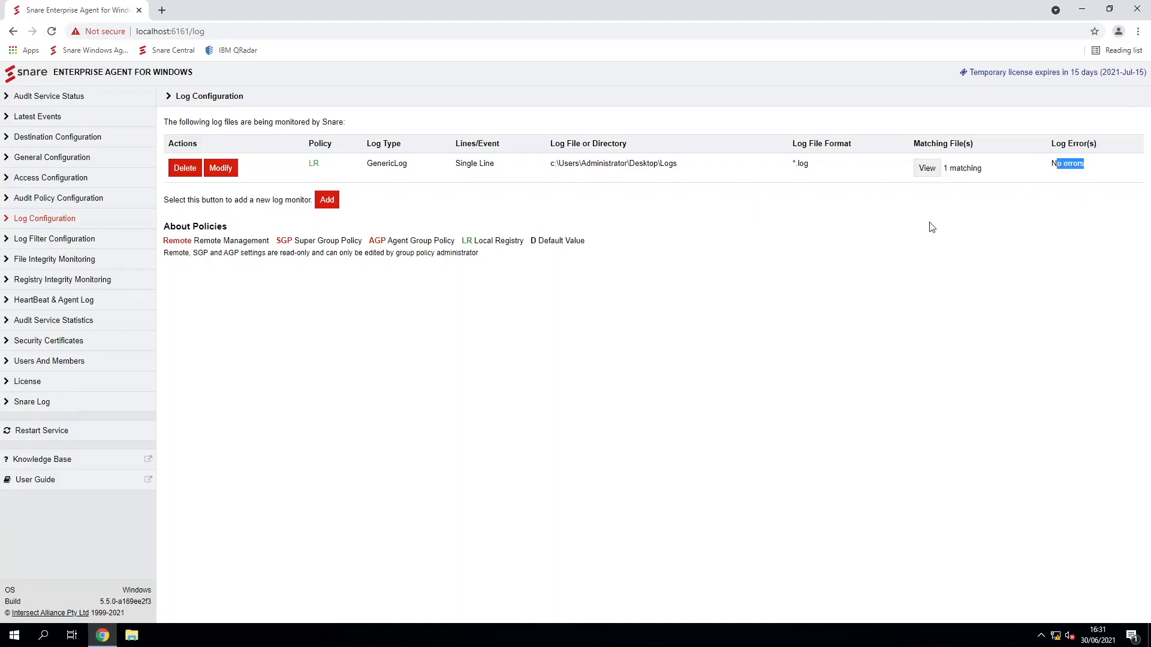
Open the Desktop\Logs log monitor for modification and view the available log types, keeping the generic log format
{"action": "left_click", "coordinate": [234, 171]}
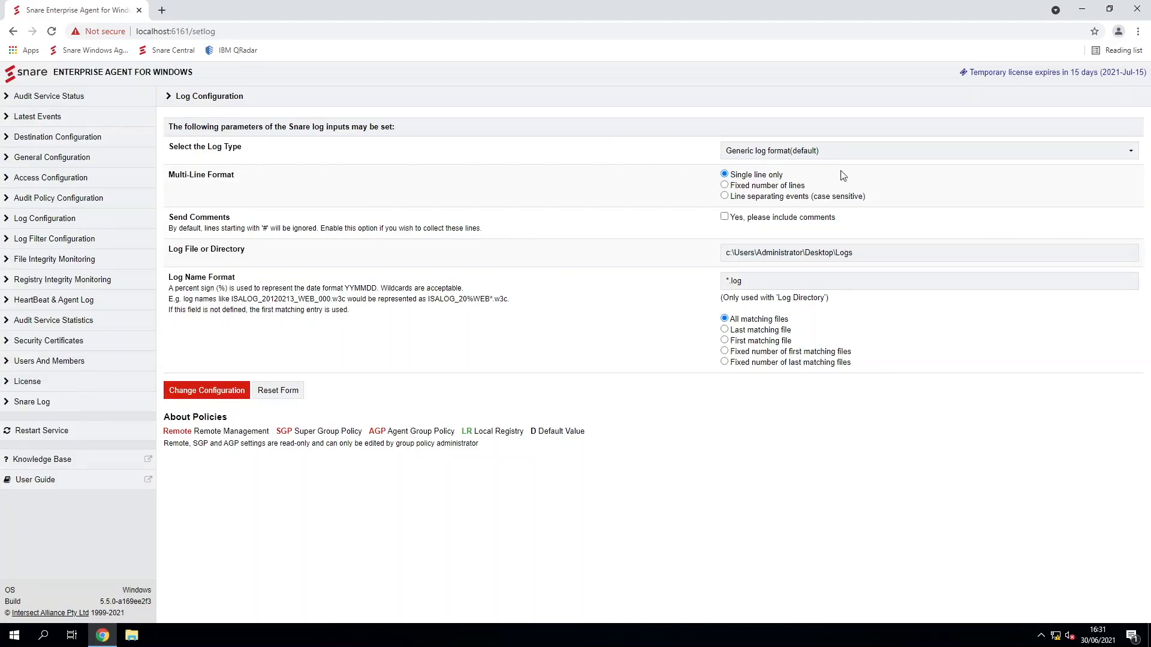
{"action": "left_click", "coordinate": [904, 155]}
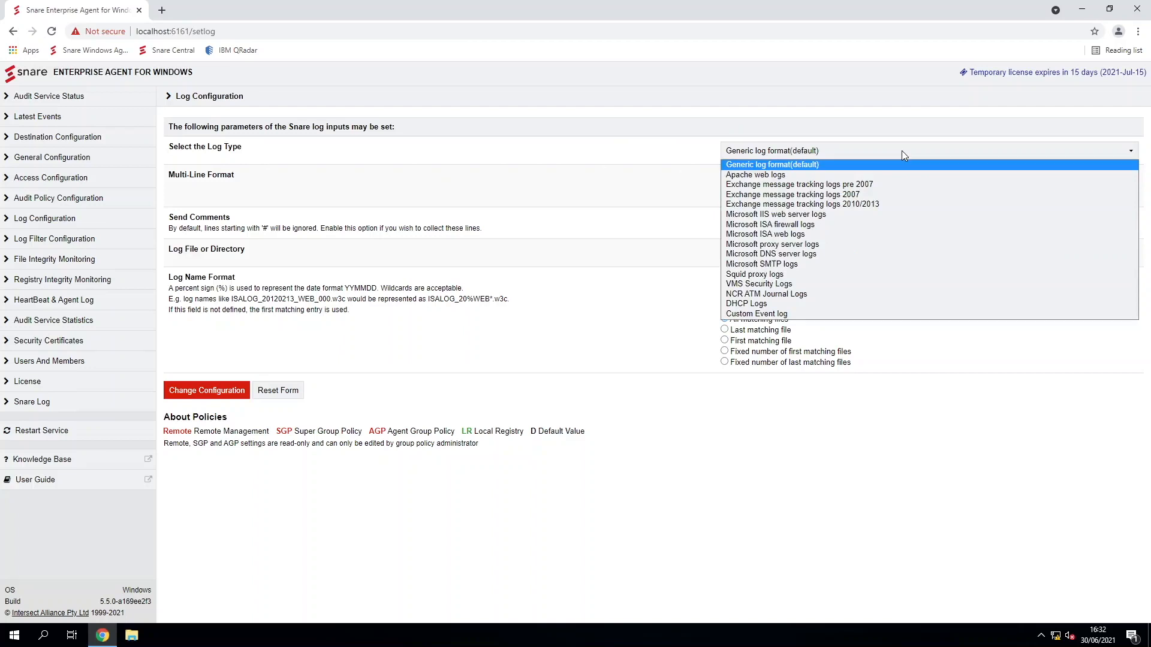
{"action": "left_click", "coordinate": [903, 156]}
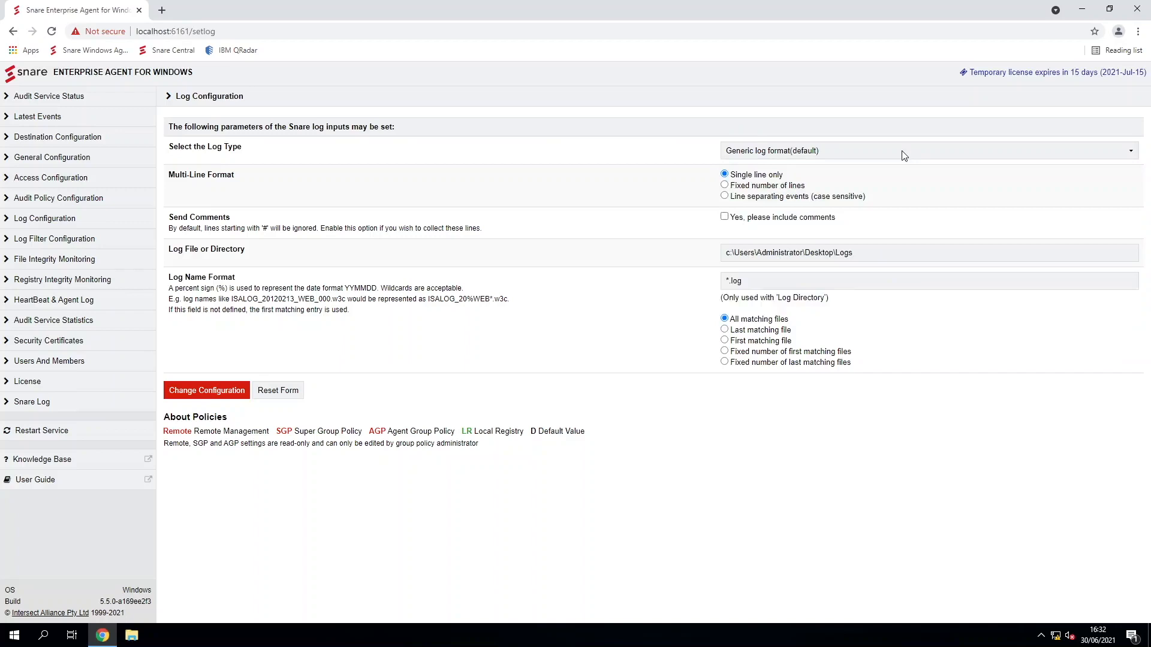
Try the fixed number of lines and line separating events options for the multi-line format and return to single line only
{"action": "left_click", "coordinate": [773, 186]}
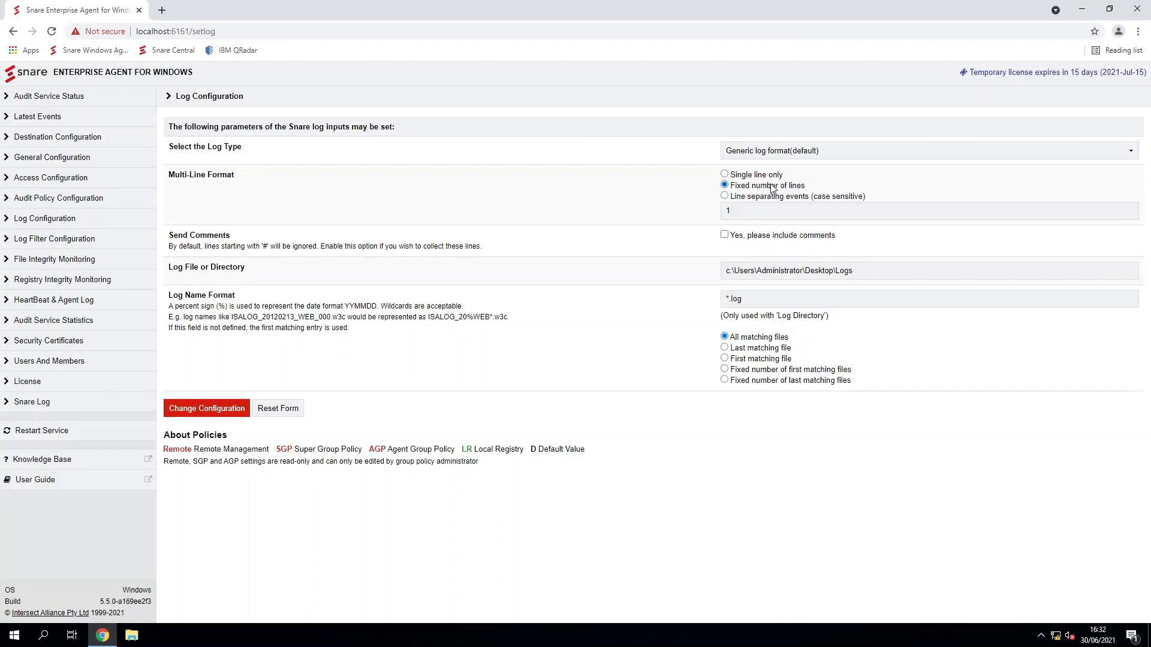
{"action": "left_click", "coordinate": [766, 198]}
{"action": "left_click", "coordinate": [765, 176]}
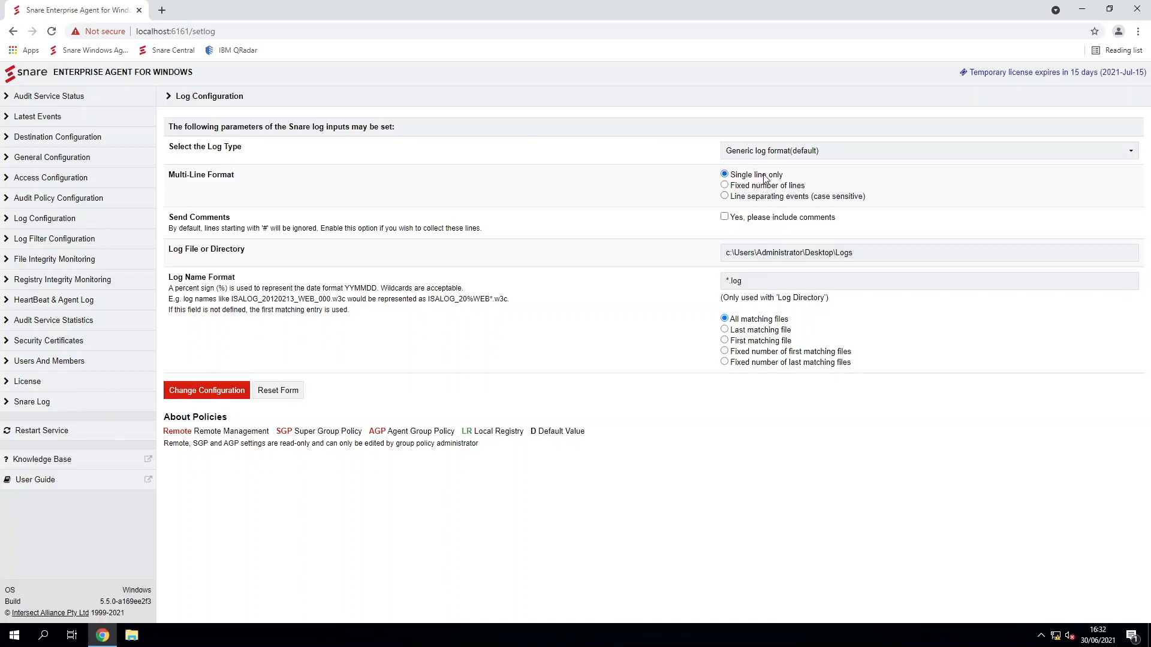
Review the log monitor's directory path, log name format and the note on date placeholders
{"action": "left_click_drag", "start_coordinate": [866, 253], "coordinate": [721, 256]}
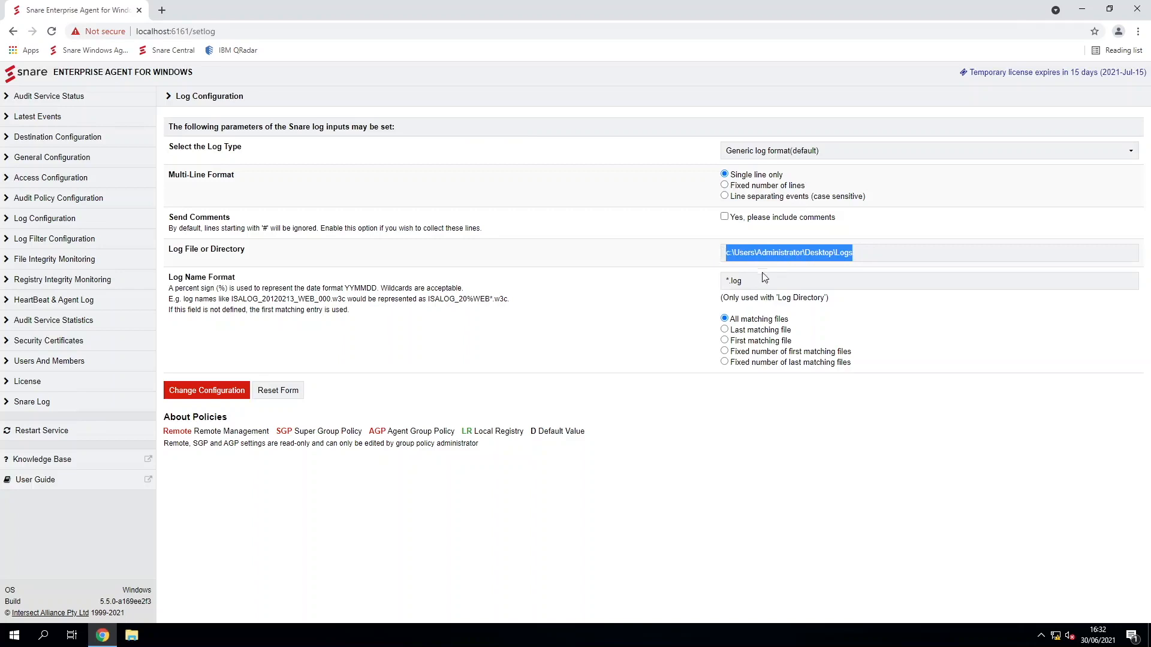
{"action": "left_click", "coordinate": [778, 278]}
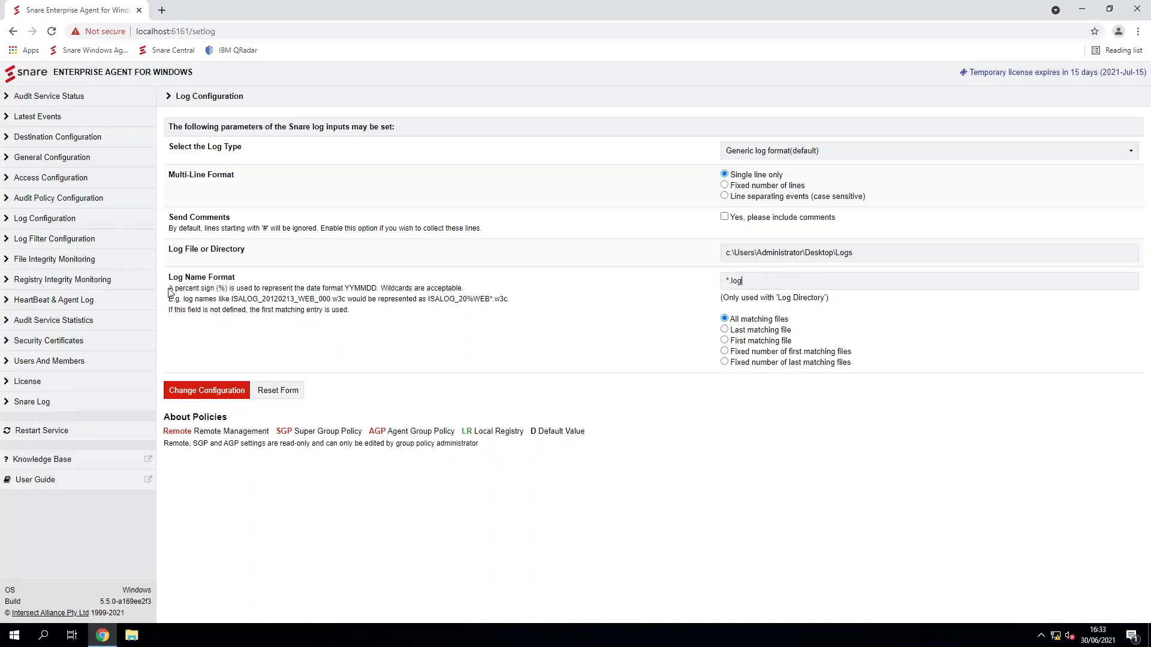
{"action": "left_click_drag", "start_coordinate": [170, 288], "coordinate": [378, 289]}
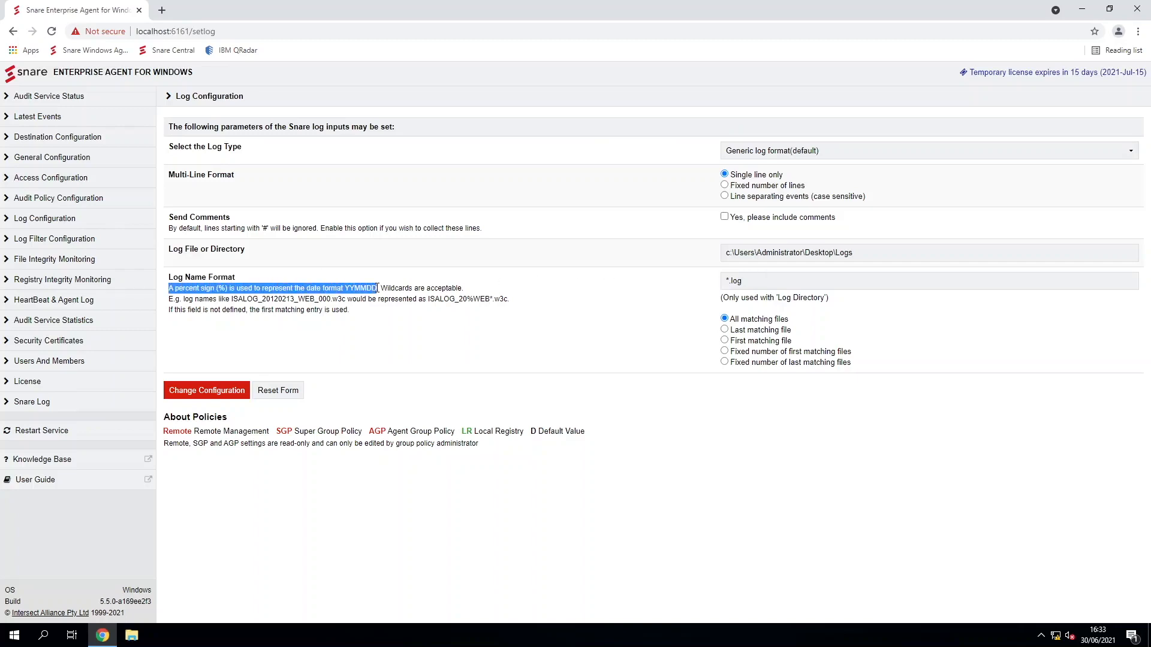
{"action": "left_click", "coordinate": [378, 288]}
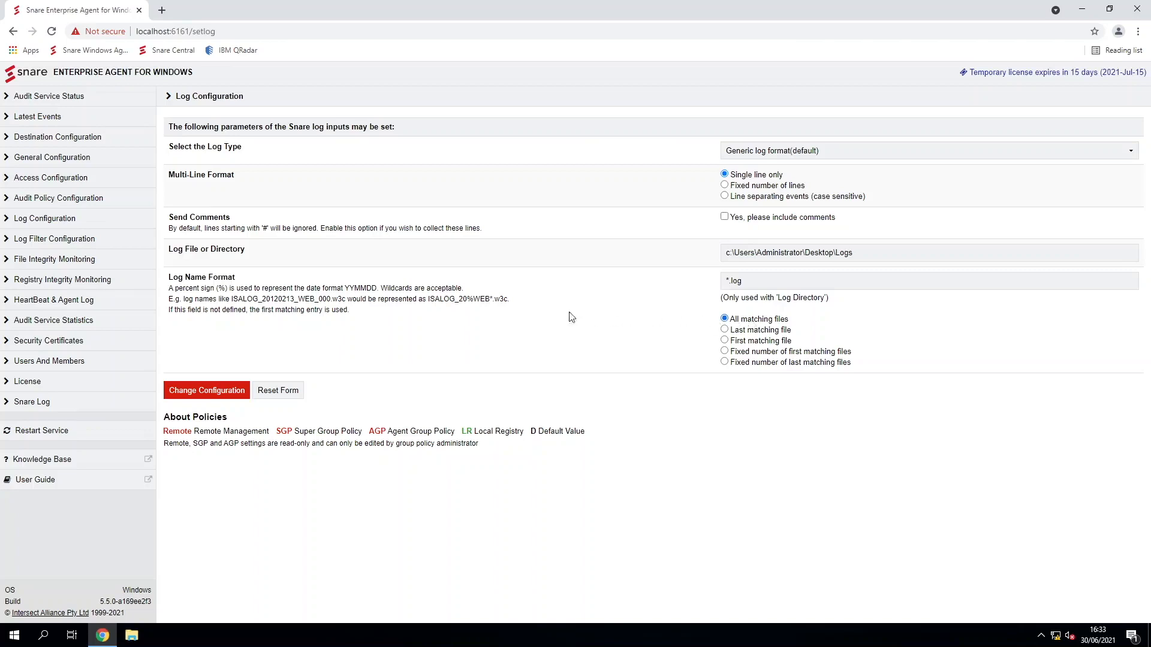
Open the active log filter for modification, enable regular expression matching for its search term, and go to the Windows desktop
{"action": "left_click", "coordinate": [87, 241]}
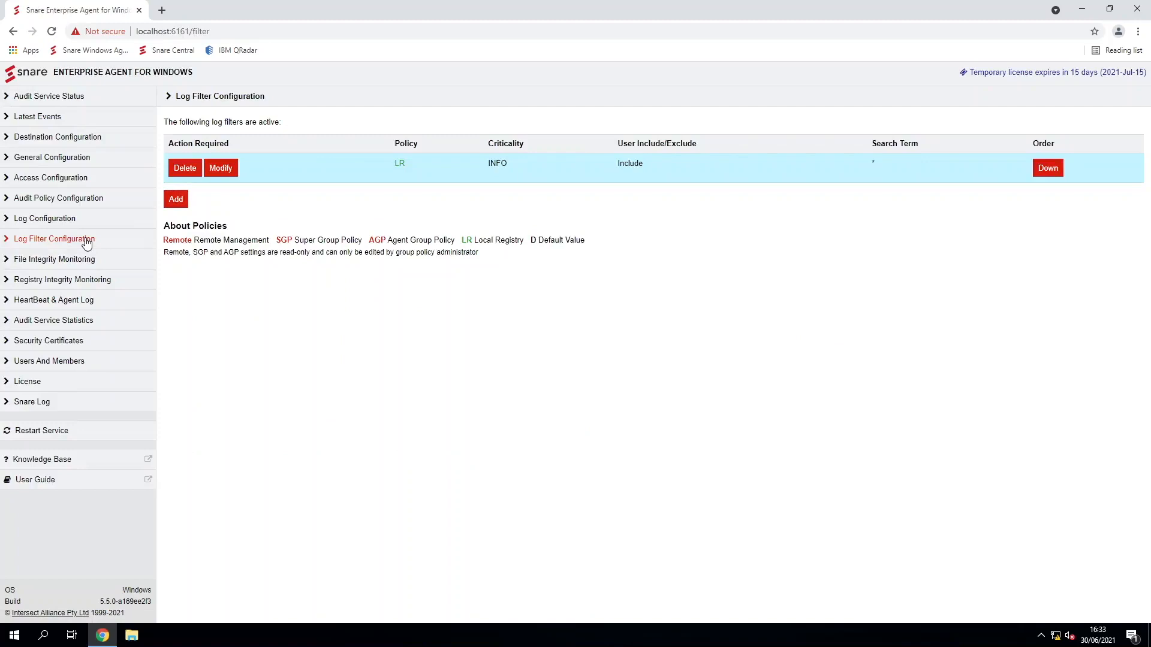
{"action": "left_click", "coordinate": [221, 169]}
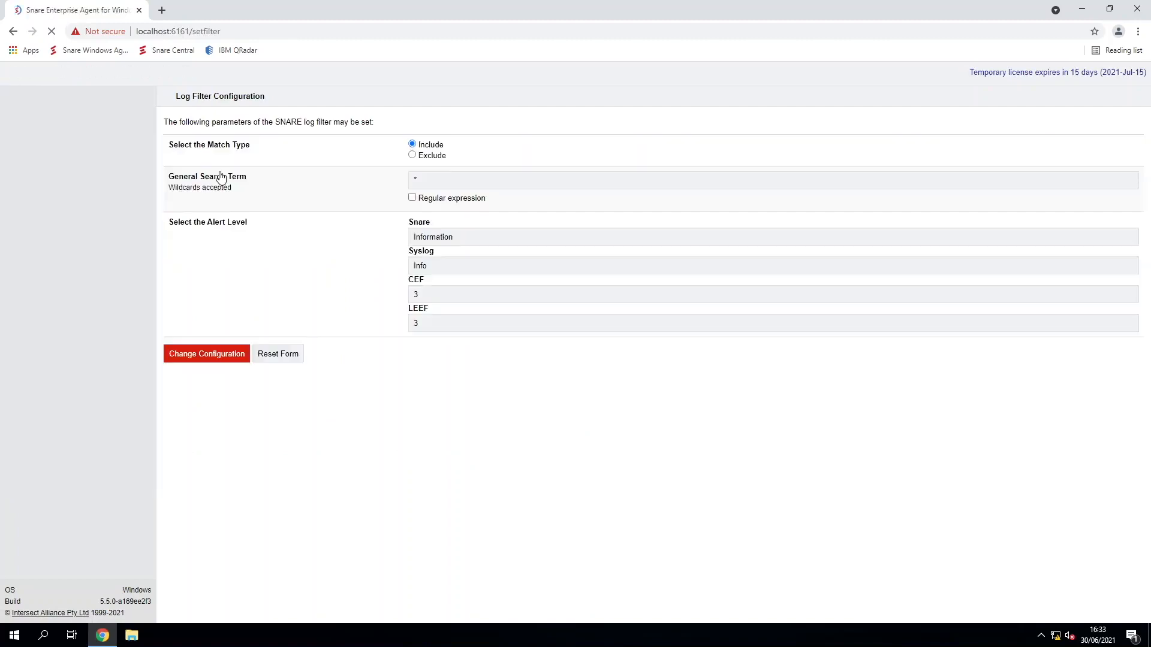
{"action": "left_click", "coordinate": [411, 200]}
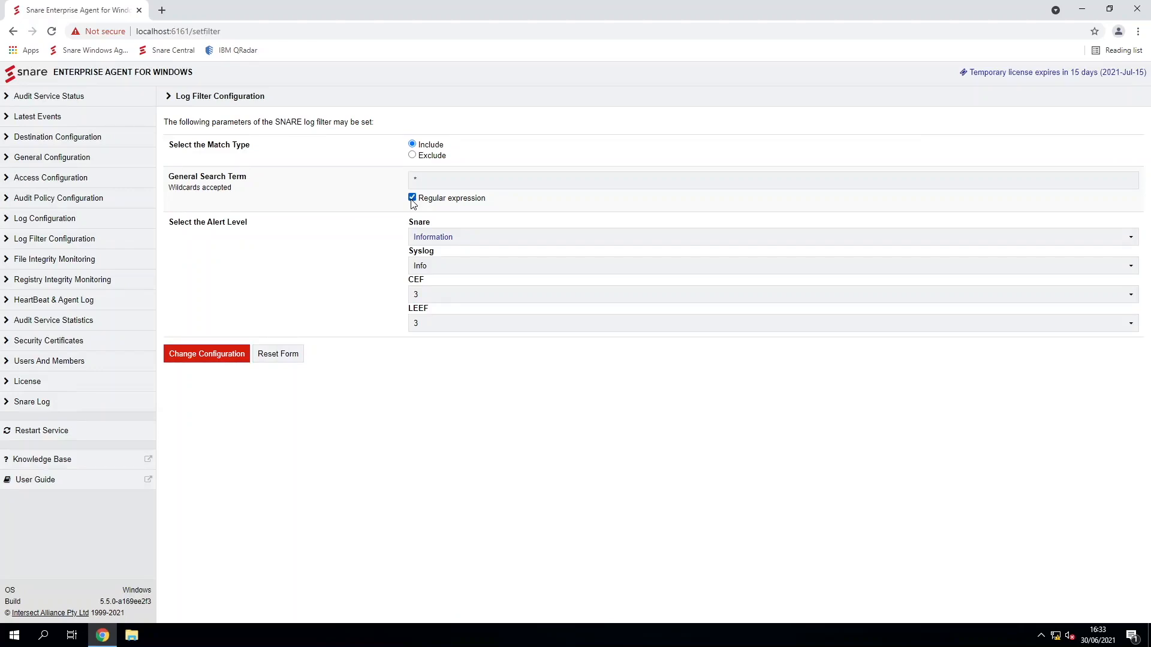
{"action": "key", "text": "super+d"}
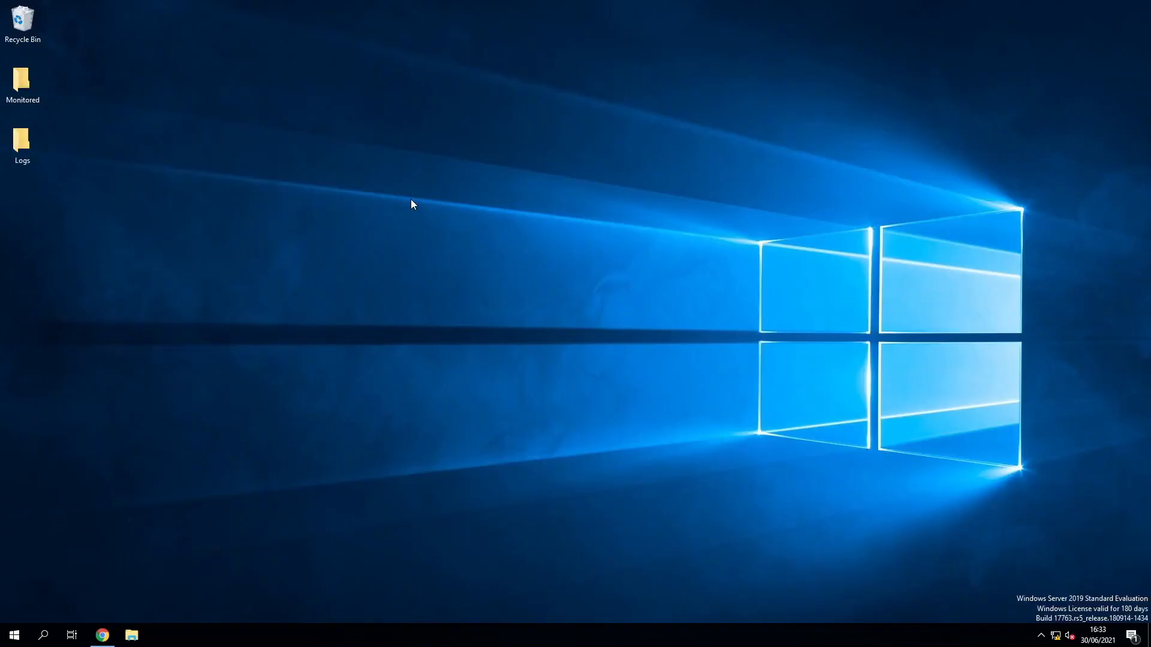
{"action": "double_click", "coordinate": [31, 151]}
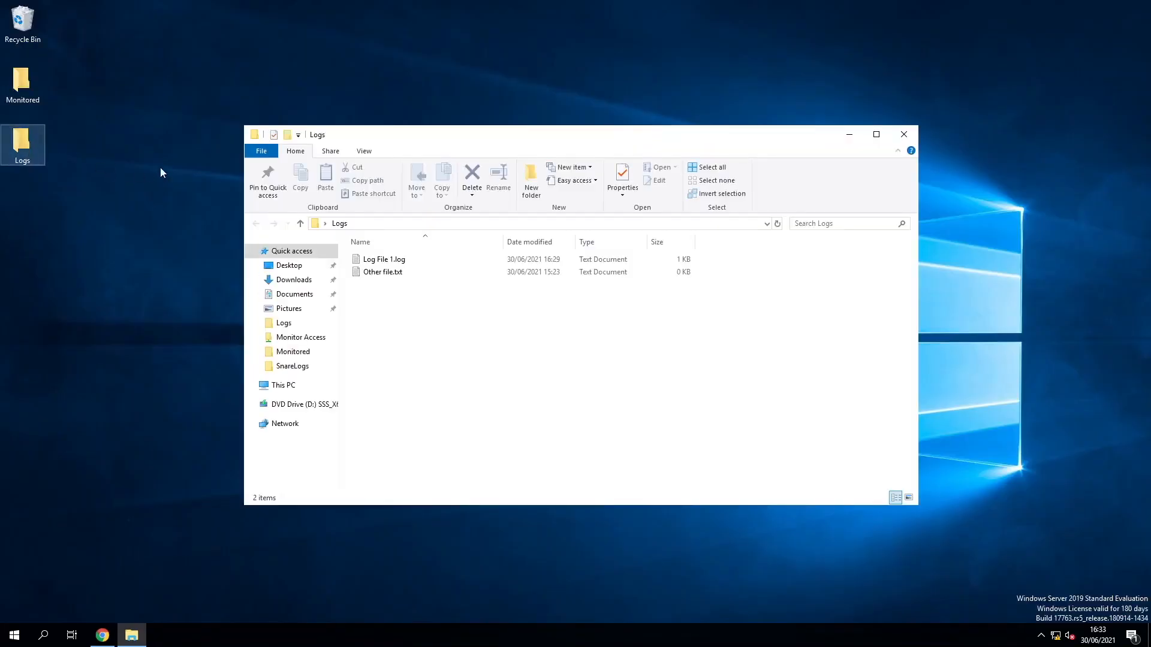
{"action": "left_click", "coordinate": [463, 268]}
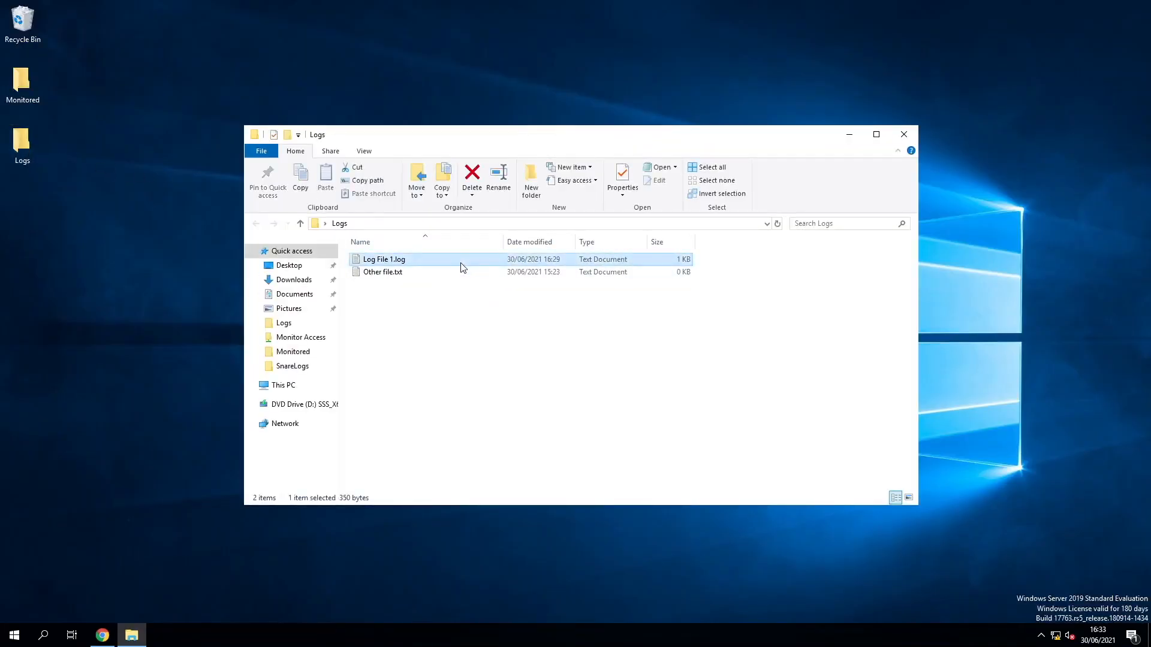
{"action": "double_click", "coordinate": [448, 265]}
{"action": "left_click", "coordinate": [569, 385]}
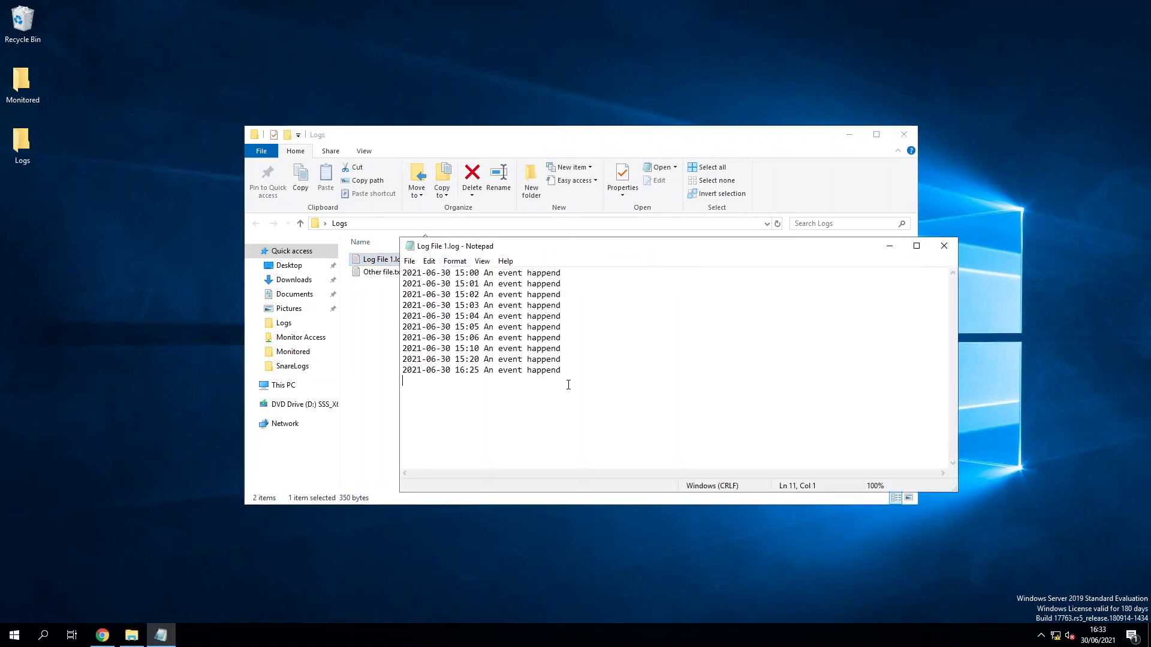
{"action": "key", "text": "ctrl+v"}
{"action": "key", "text": "Return"}
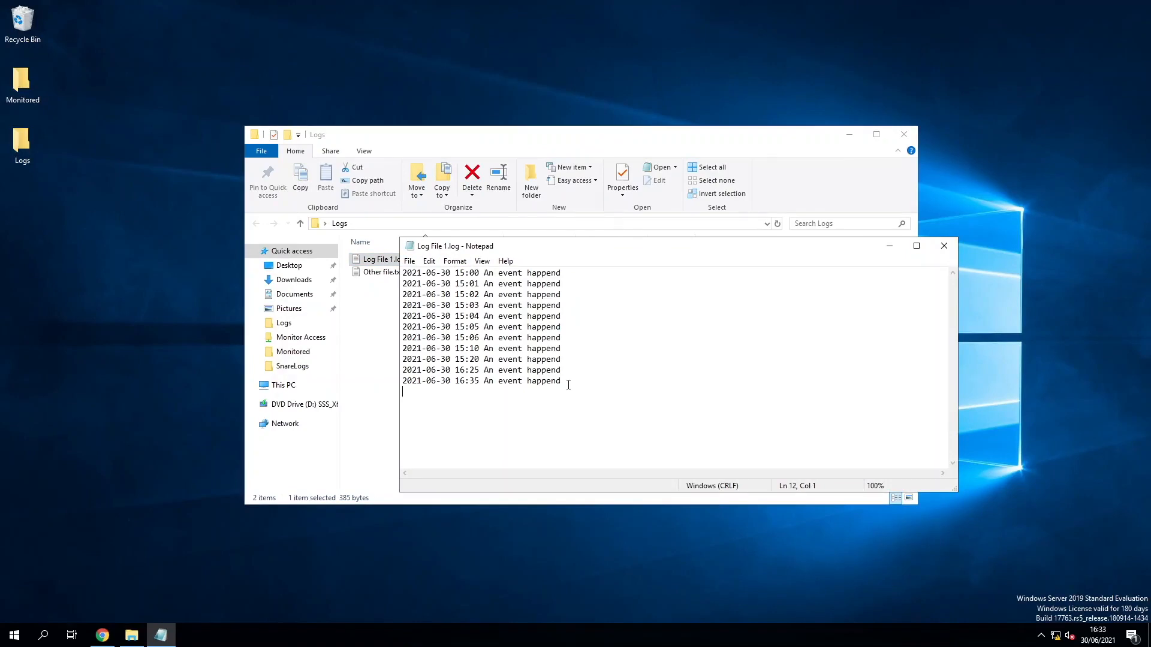
{"action": "left_click", "coordinate": [940, 250]}
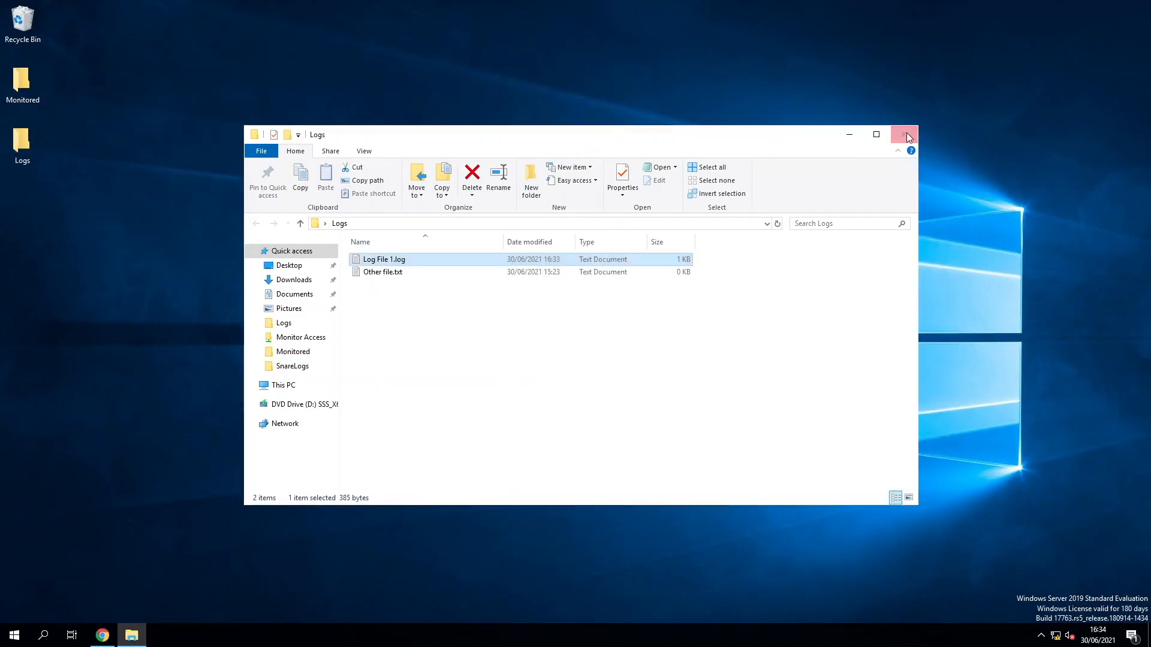
{"action": "left_click", "coordinate": [905, 133]}
Return to the Snare agent in Chrome and examine the newest Log File 1.log entry in the latest log audit events
{"action": "left_click", "coordinate": [102, 636]}
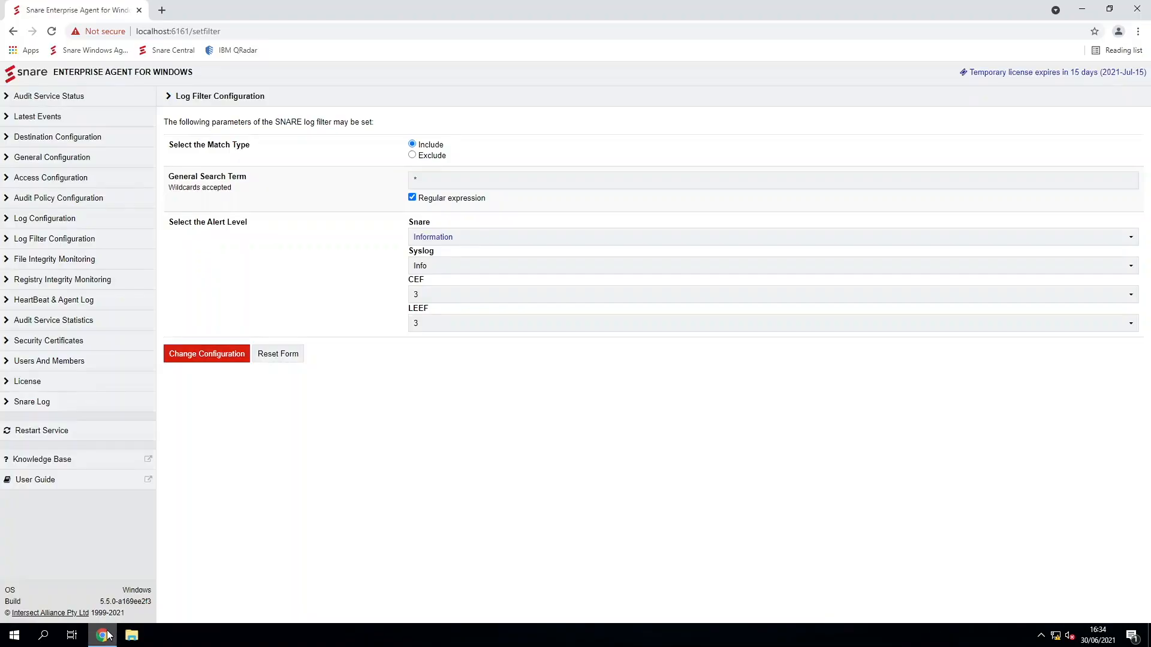
{"action": "left_click", "coordinate": [111, 118]}
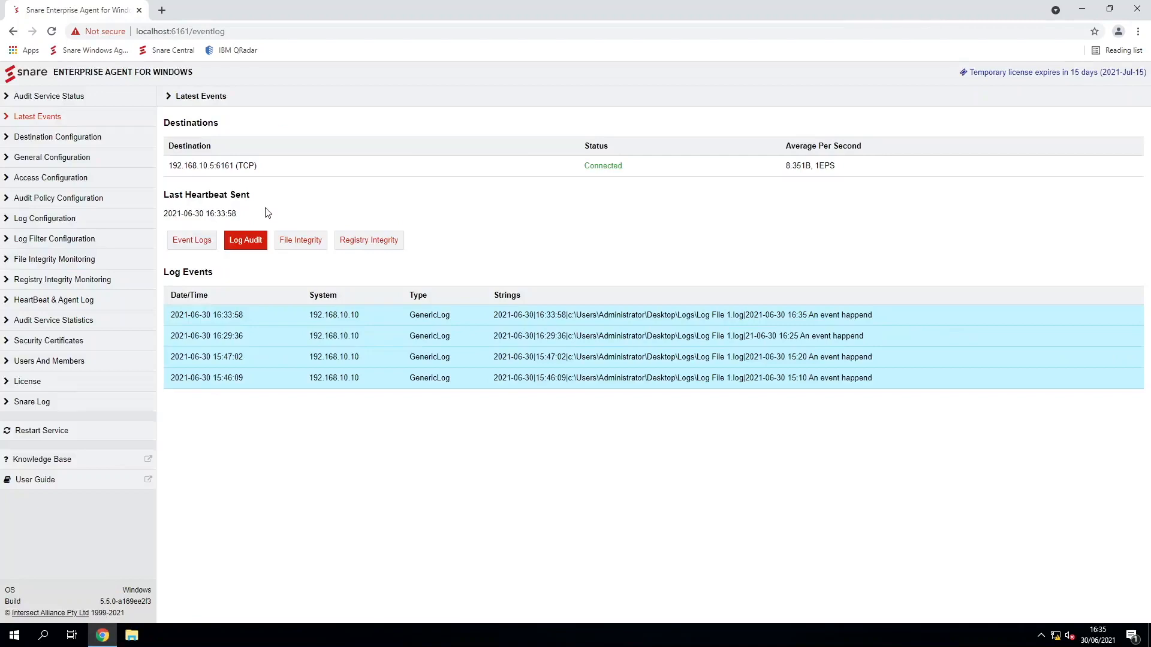
{"action": "left_click_drag", "start_coordinate": [498, 315], "coordinate": [857, 323]}
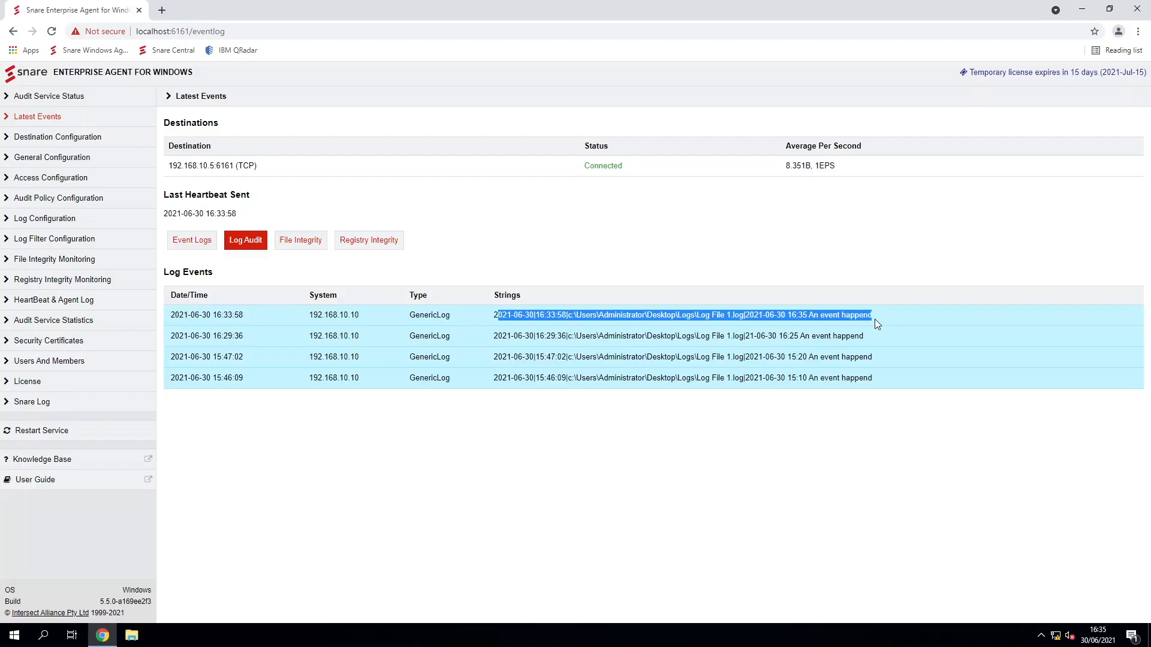